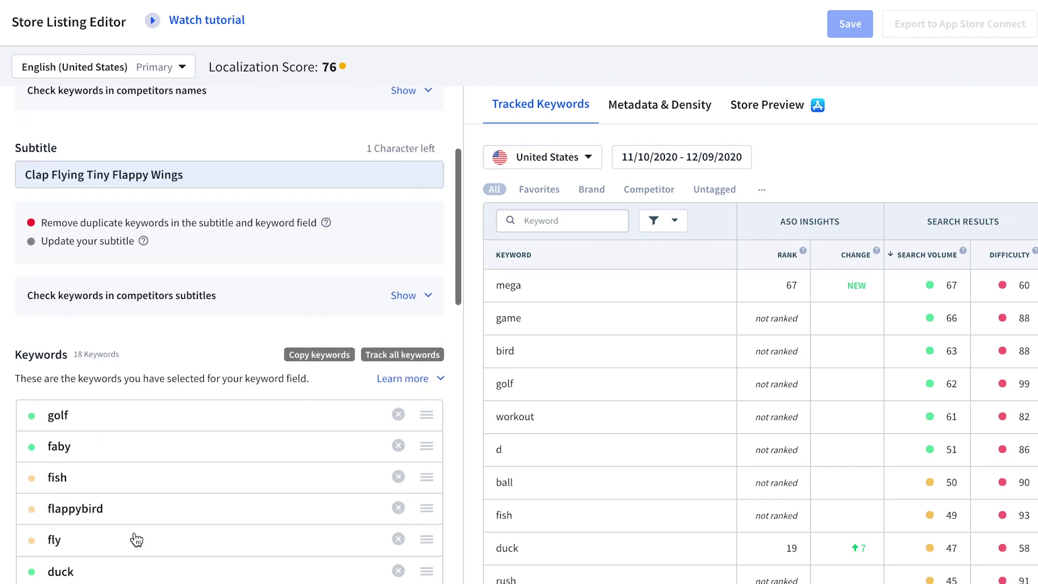
Review the duplicate-keyword recommendations and flagged keywords, and filter the tracked keywords by "flappy"
{"action": "scroll", "coordinate": [137, 539], "scroll_direction": "up", "scroll_amount": 5}
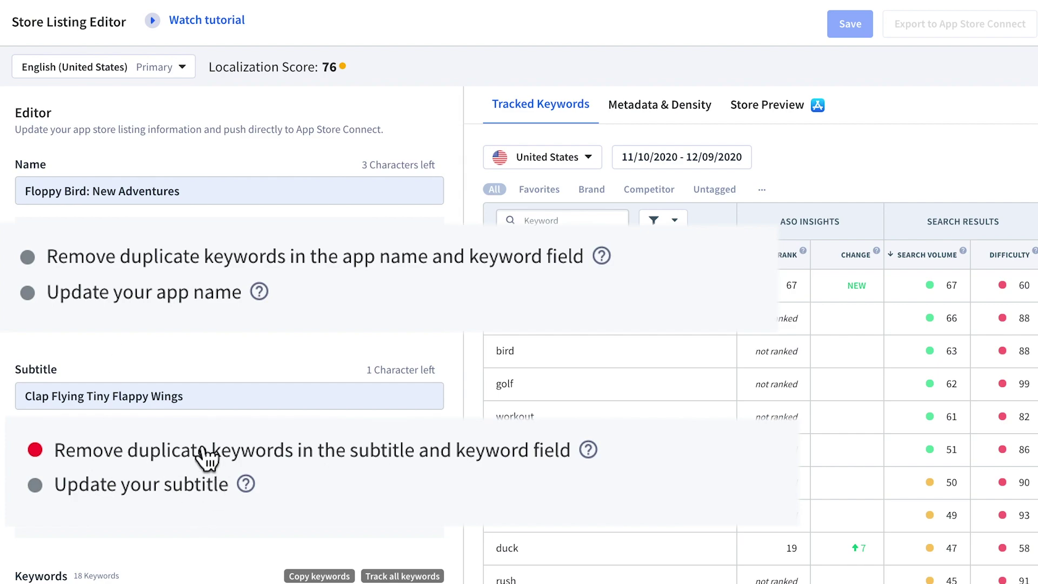
{"action": "scroll", "coordinate": [120, 447], "scroll_direction": "down", "scroll_amount": 4}
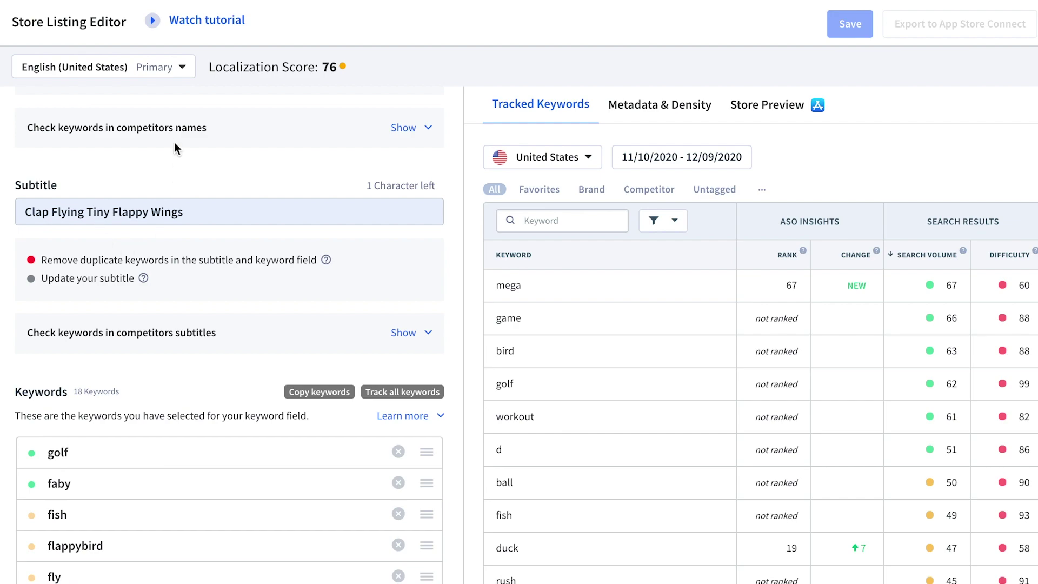
{"action": "scroll", "coordinate": [170, 296], "scroll_direction": "down", "scroll_amount": 7}
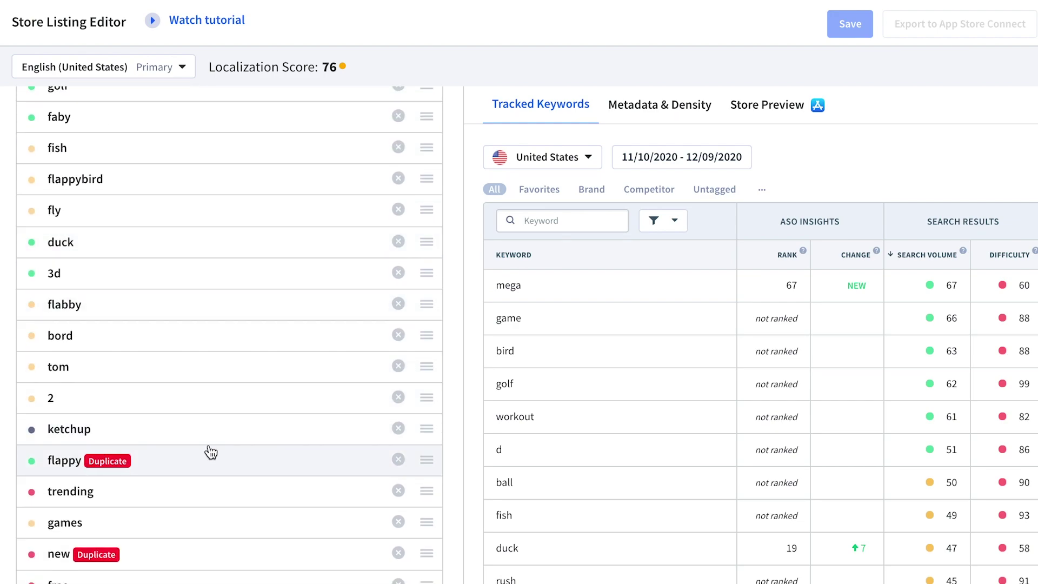
{"action": "scroll", "coordinate": [209, 448], "scroll_direction": "up", "scroll_amount": 7}
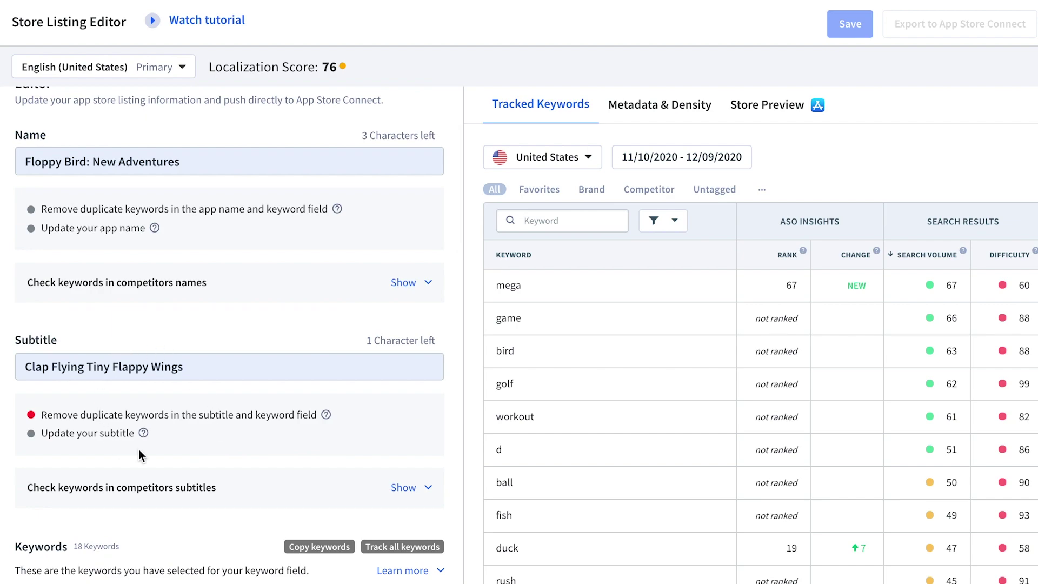
{"action": "left_click", "coordinate": [580, 215]}
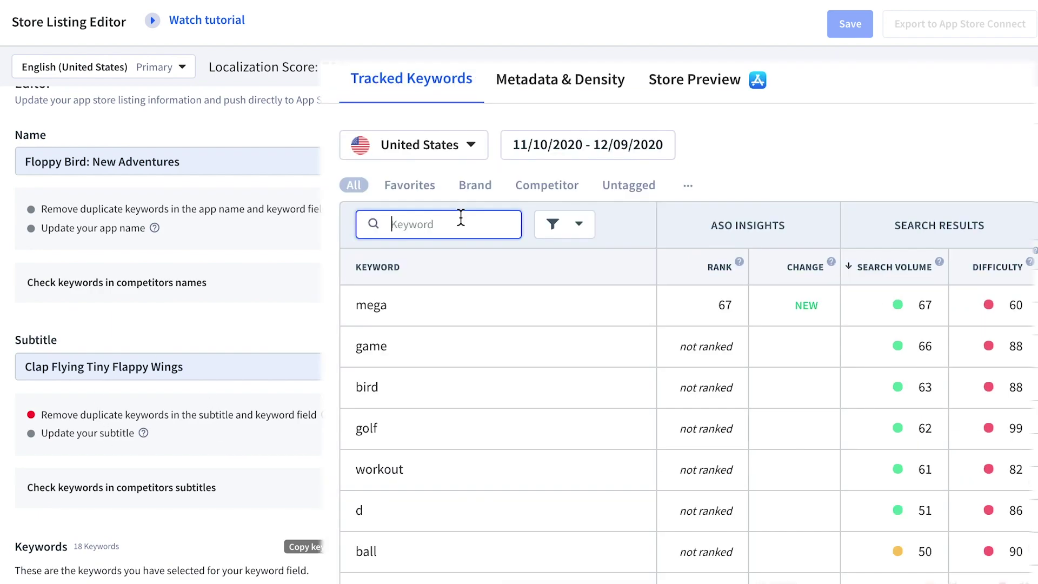
{"action": "type", "text": "flappy"}
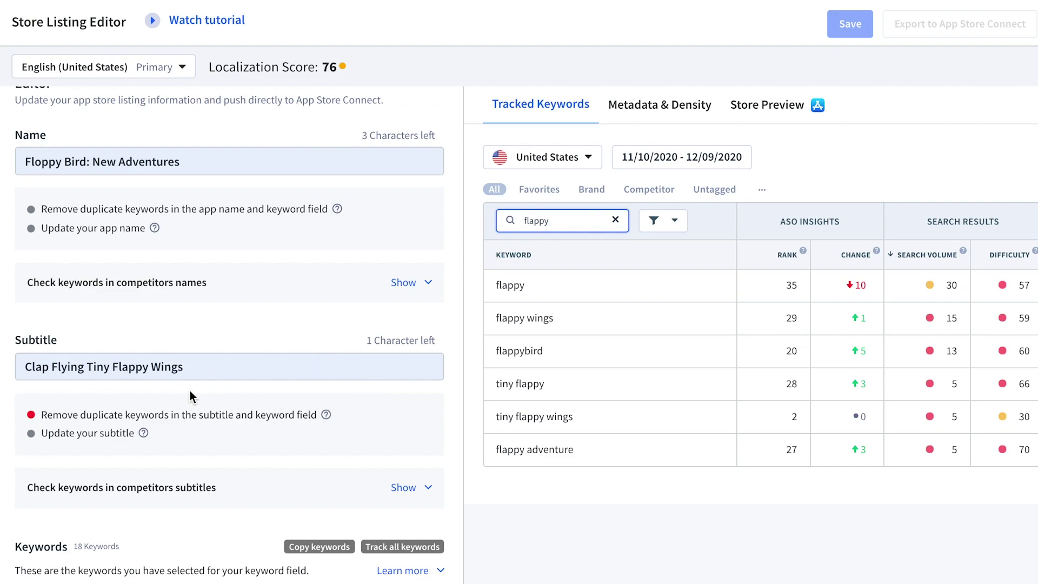
Remove the duplicate keyword "flappy" from the listing's keyword field
{"action": "scroll", "coordinate": [190, 390], "scroll_direction": "down", "scroll_amount": 3}
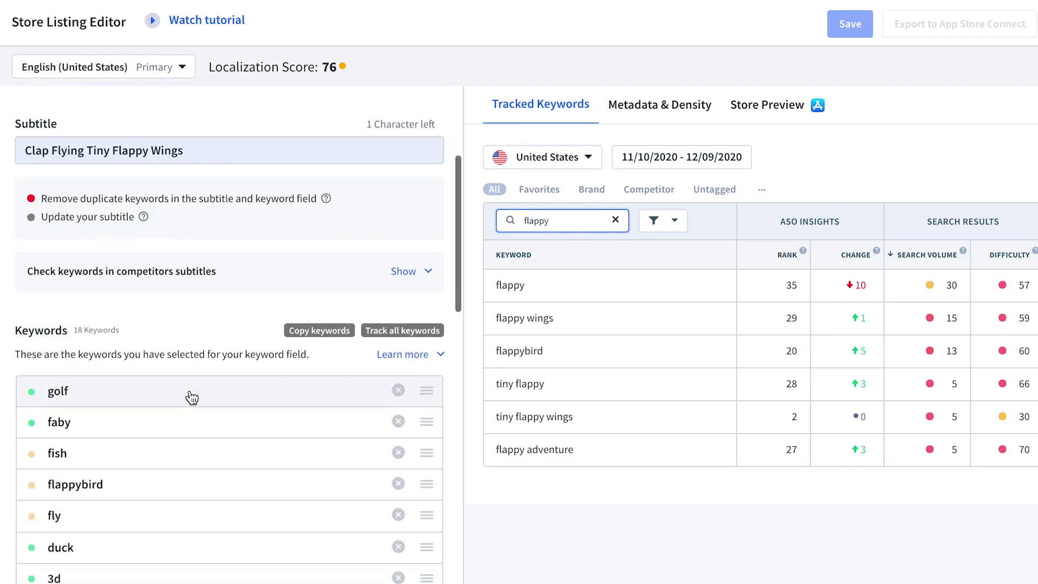
{"action": "scroll", "coordinate": [216, 258], "scroll_direction": "down", "scroll_amount": 6}
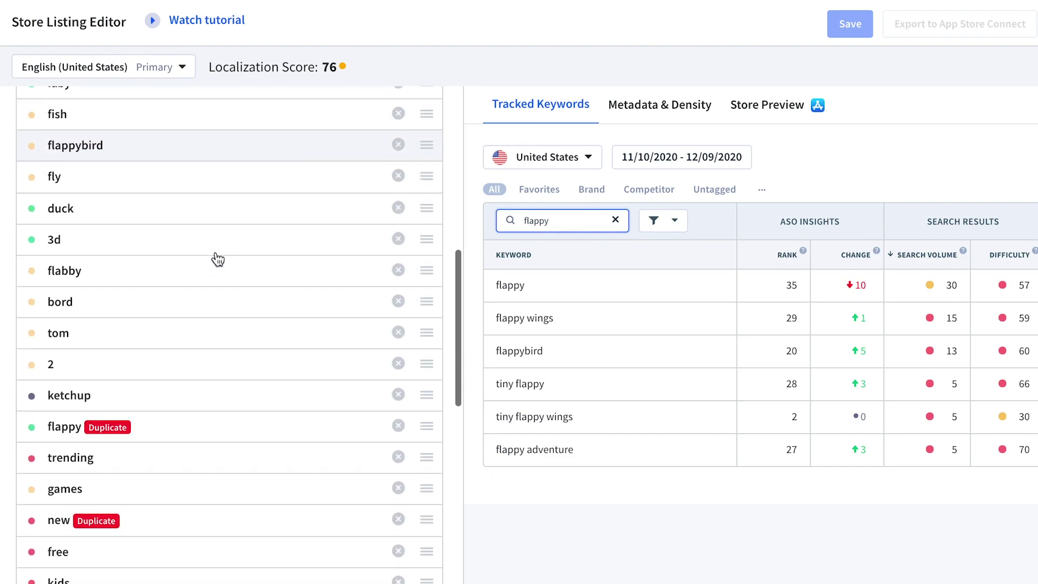
{"action": "left_click", "coordinate": [398, 426]}
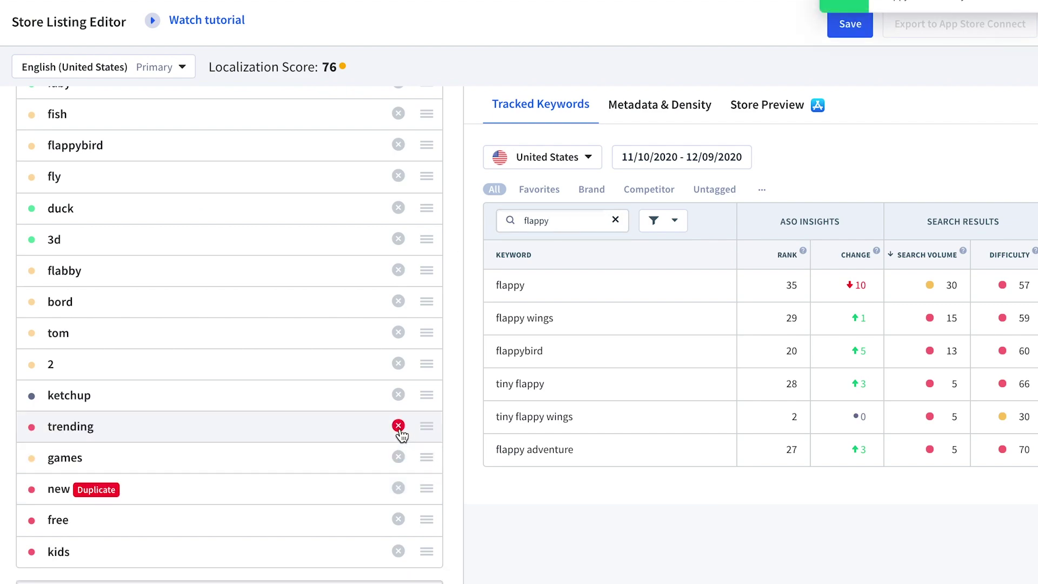
Filter the tracked keywords by "new" to check the combinations using that word
{"action": "scroll", "coordinate": [356, 491], "scroll_direction": "up", "scroll_amount": 6}
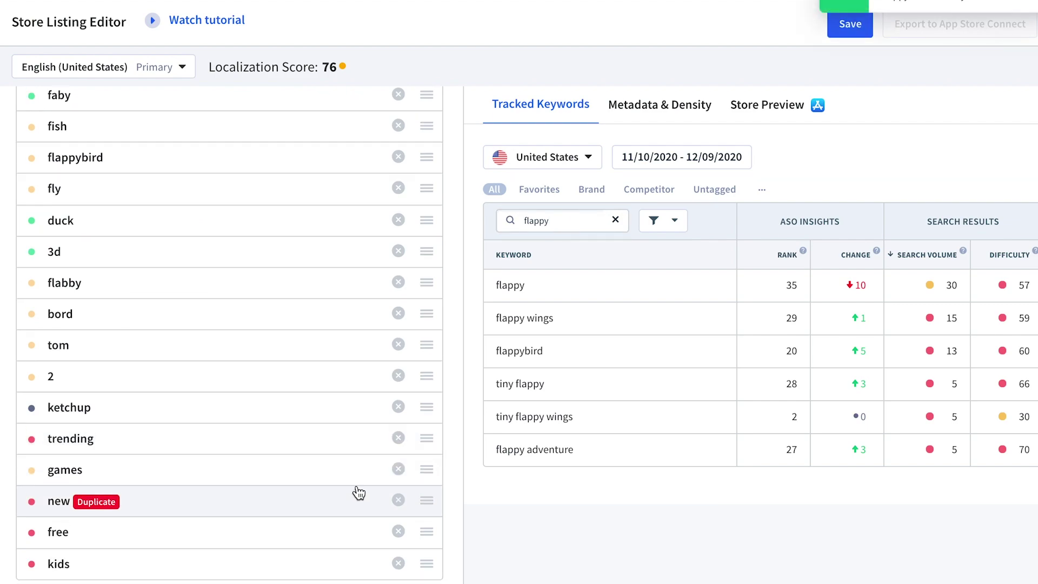
{"action": "scroll", "coordinate": [359, 492], "scroll_direction": "up", "scroll_amount": 4}
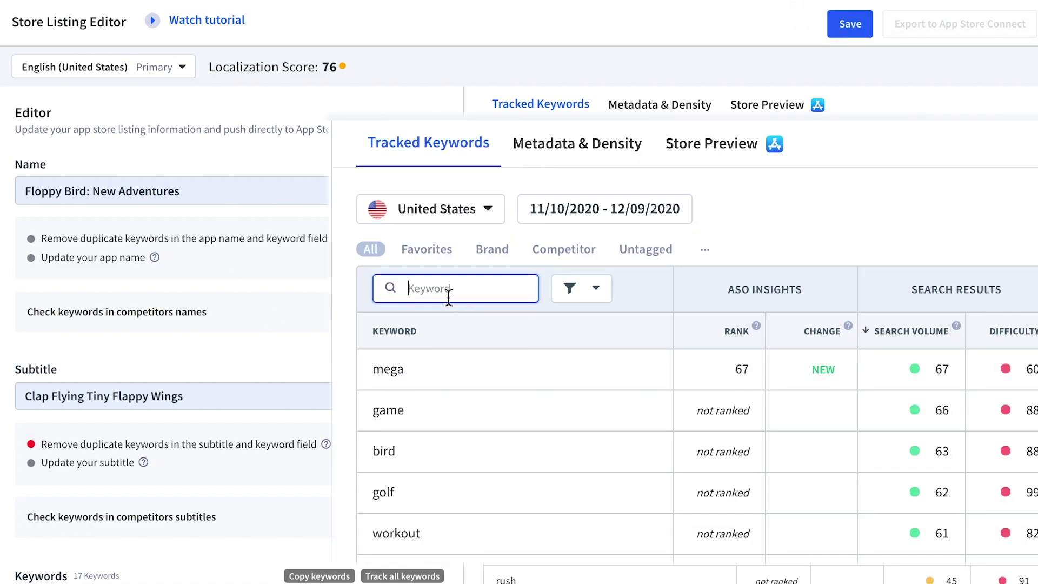
{"action": "type", "text": "new"}
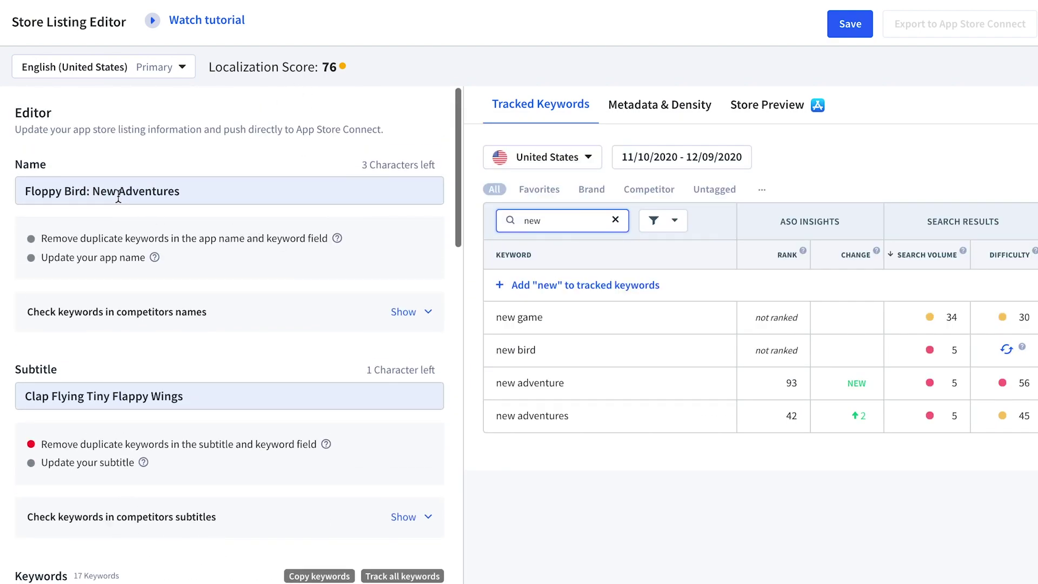
Shorten the app name to "Floppy Bird: Adventures" and save the listing changes
{"action": "left_click", "coordinate": [116, 193]}
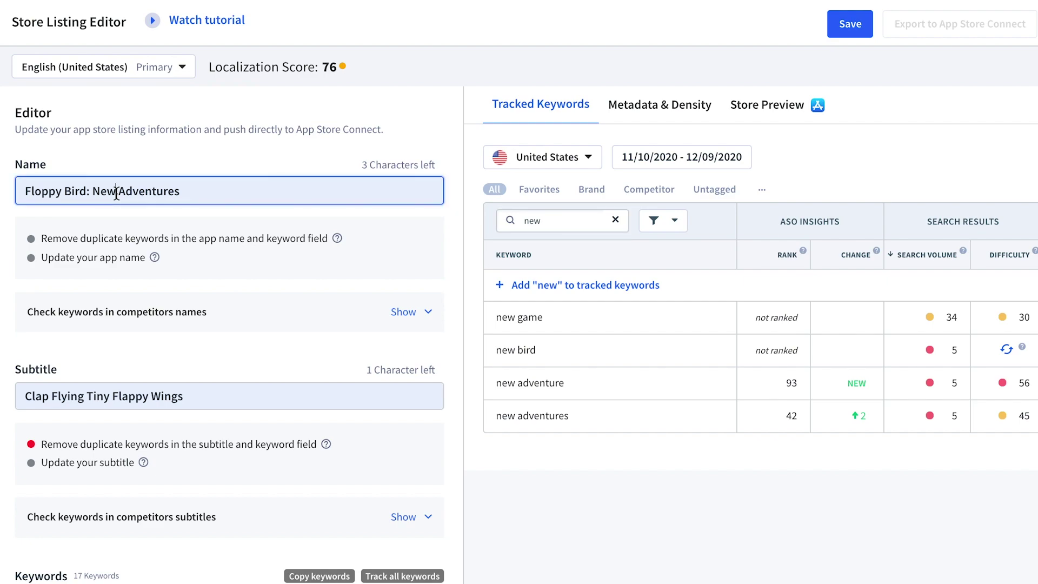
{"action": "key", "text": "BackSpace"}
{"action": "key", "text": "BackSpace"}
{"action": "key", "text": "BackSpace"}
{"action": "key", "text": "BackSpace"}
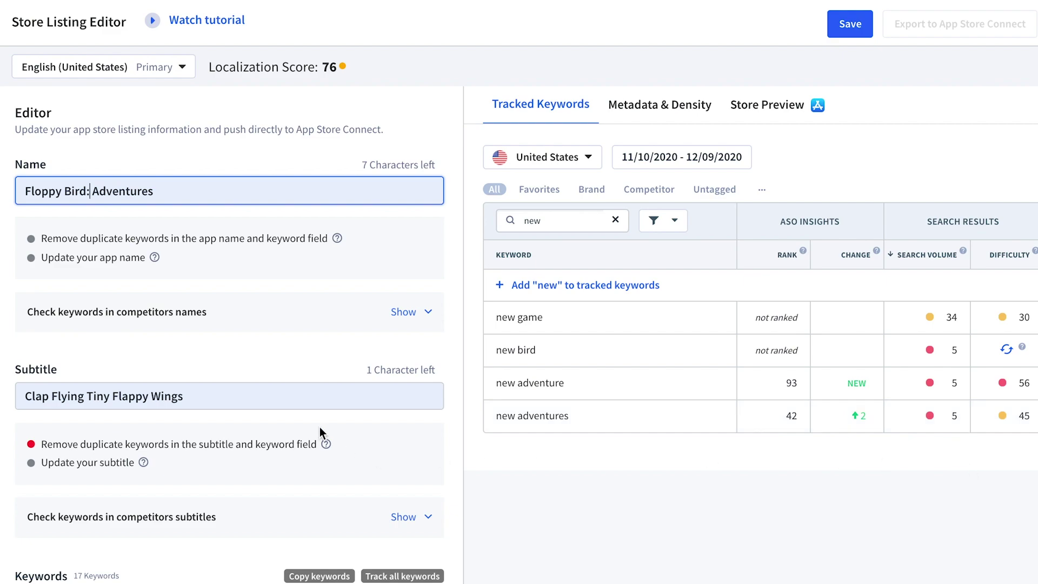
{"action": "scroll", "coordinate": [352, 417], "scroll_direction": "down", "scroll_amount": 10}
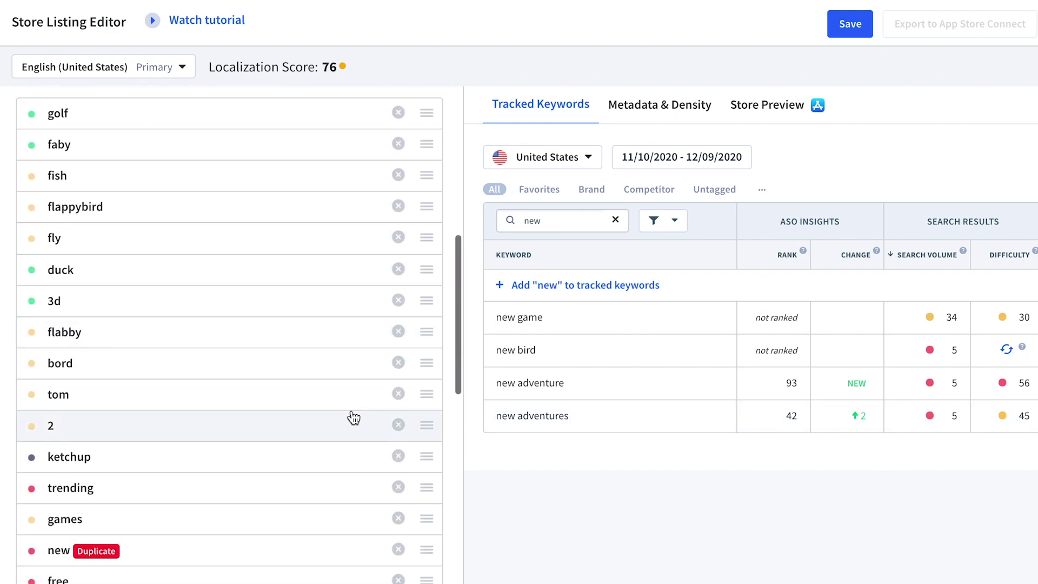
{"action": "scroll", "coordinate": [352, 417], "scroll_direction": "up", "scroll_amount": 4}
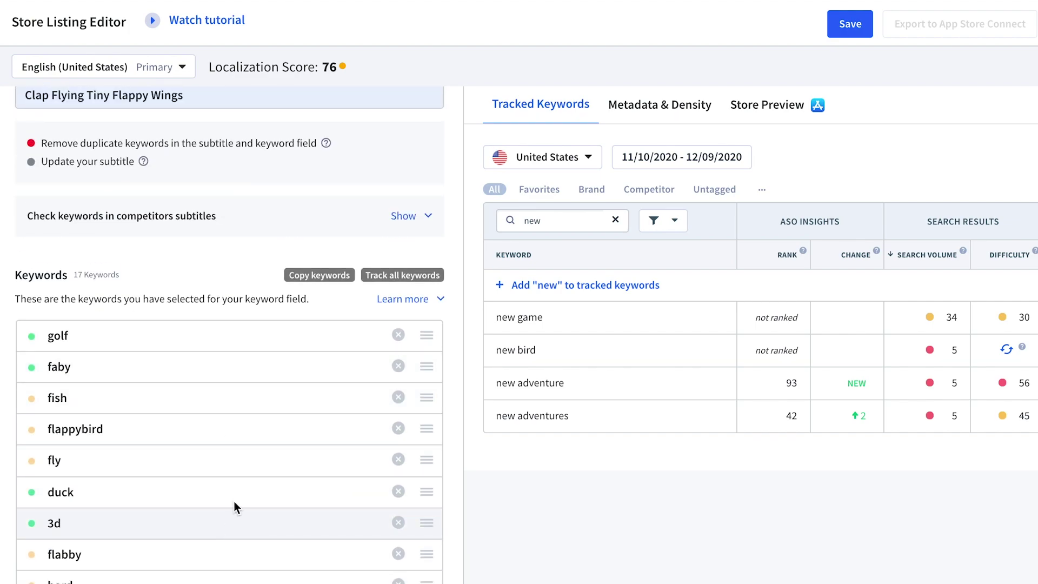
{"action": "scroll", "coordinate": [238, 486], "scroll_direction": "up", "scroll_amount": 6}
{"action": "left_click", "coordinate": [862, 25]}
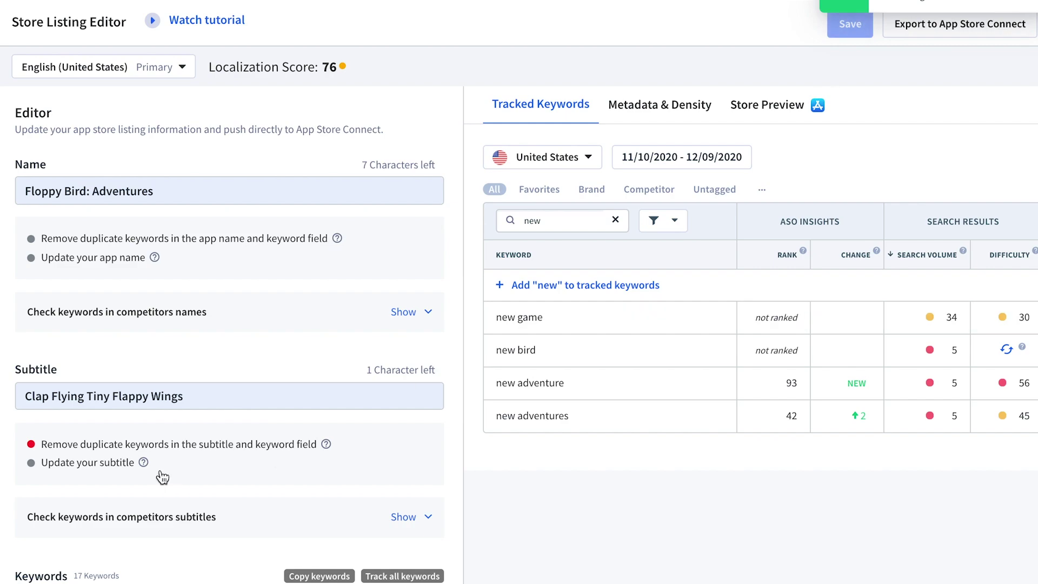
Review the remaining recommendations and keywords in the keyword field, and clear the filter to browse all tracked keywords
{"action": "scroll", "coordinate": [236, 369], "scroll_direction": "down", "scroll_amount": 1}
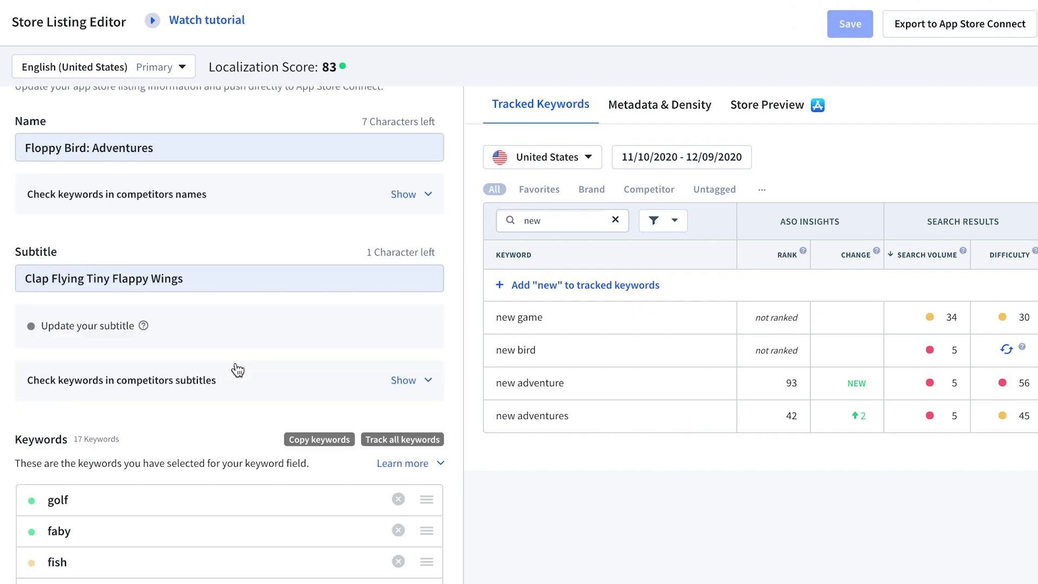
{"action": "scroll", "coordinate": [236, 363], "scroll_direction": "down", "scroll_amount": 3}
{"action": "scroll", "coordinate": [238, 370], "scroll_direction": "down", "scroll_amount": 5}
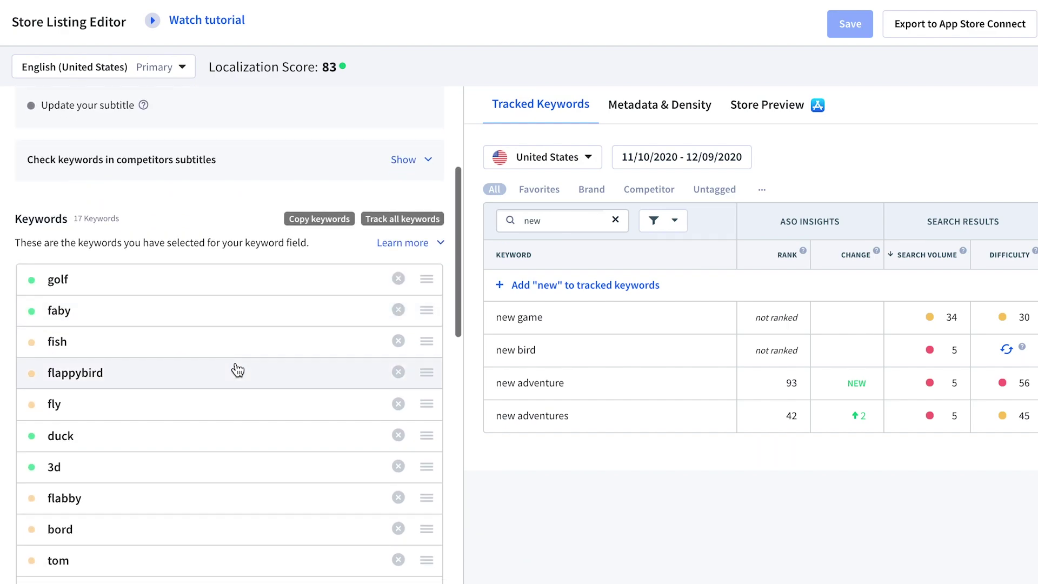
{"action": "scroll", "coordinate": [238, 370], "scroll_direction": "down", "scroll_amount": 1}
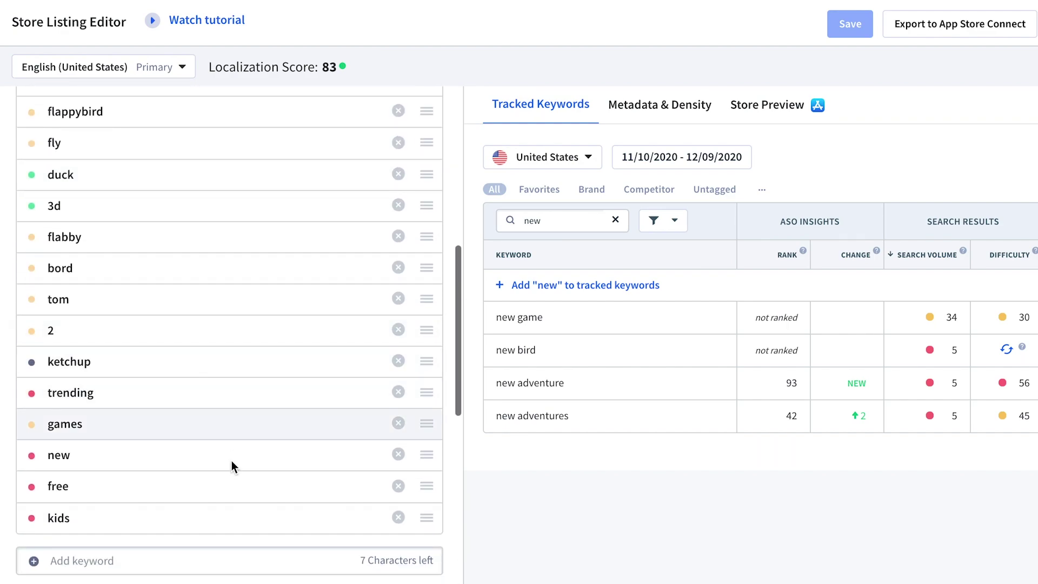
{"action": "scroll", "coordinate": [324, 551], "scroll_direction": "up", "scroll_amount": 4}
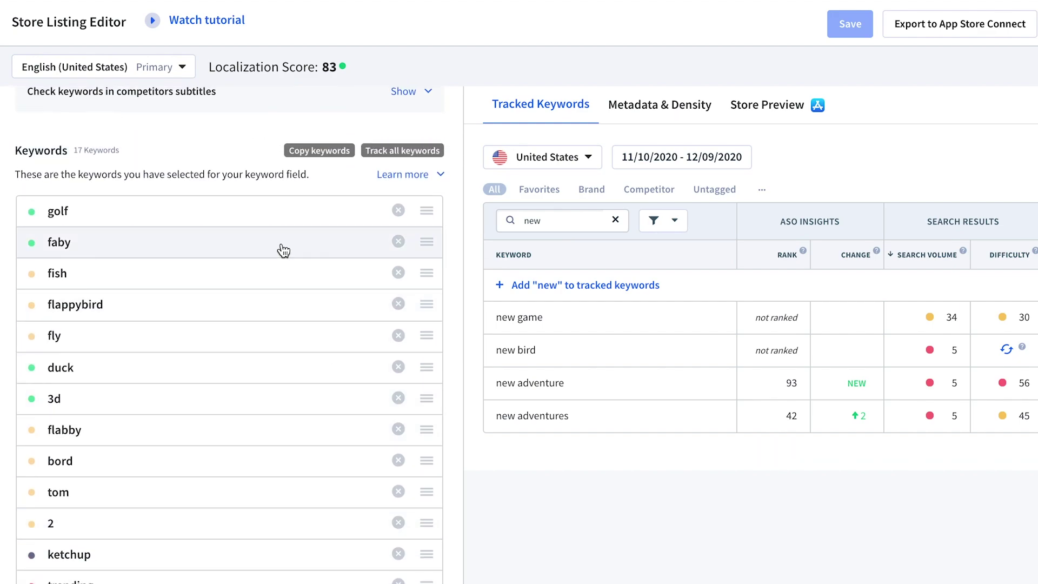
{"action": "left_click", "coordinate": [615, 220]}
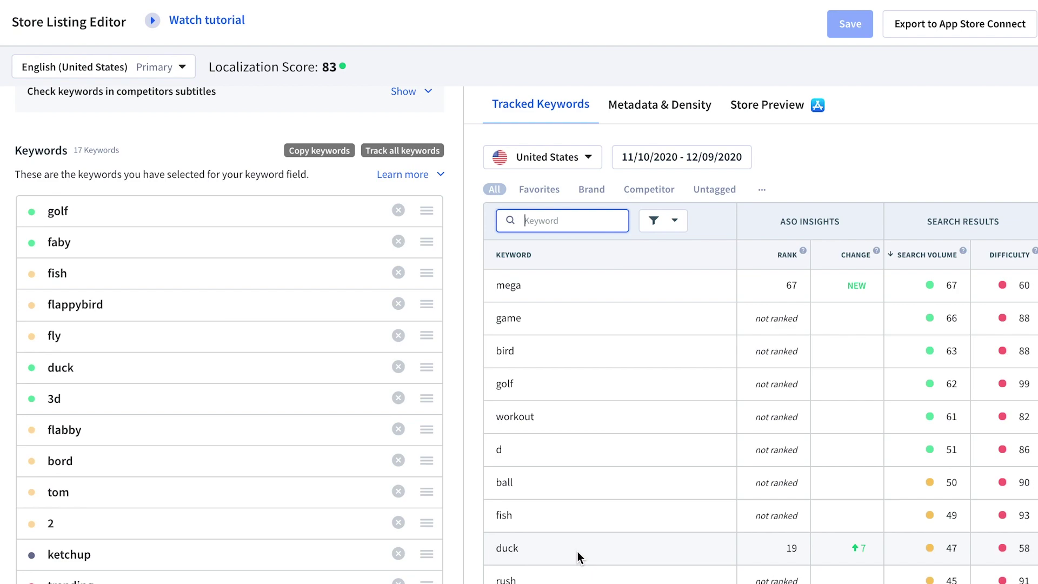
{"action": "scroll", "coordinate": [578, 557], "scroll_direction": "down", "scroll_amount": 1}
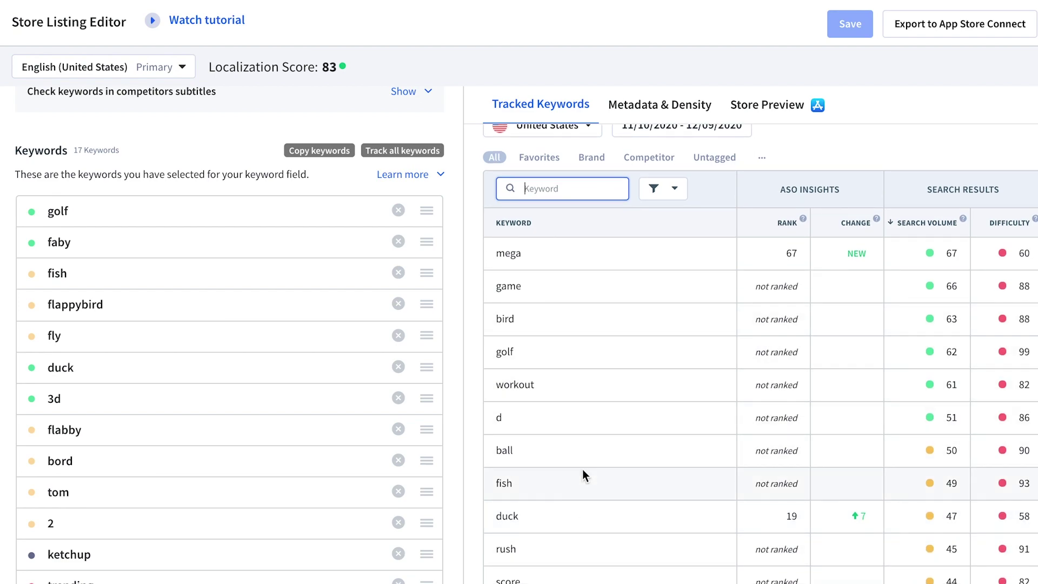
{"action": "scroll", "coordinate": [582, 469], "scroll_direction": "down", "scroll_amount": 1}
{"action": "scroll", "coordinate": [583, 469], "scroll_direction": "up", "scroll_amount": 2}
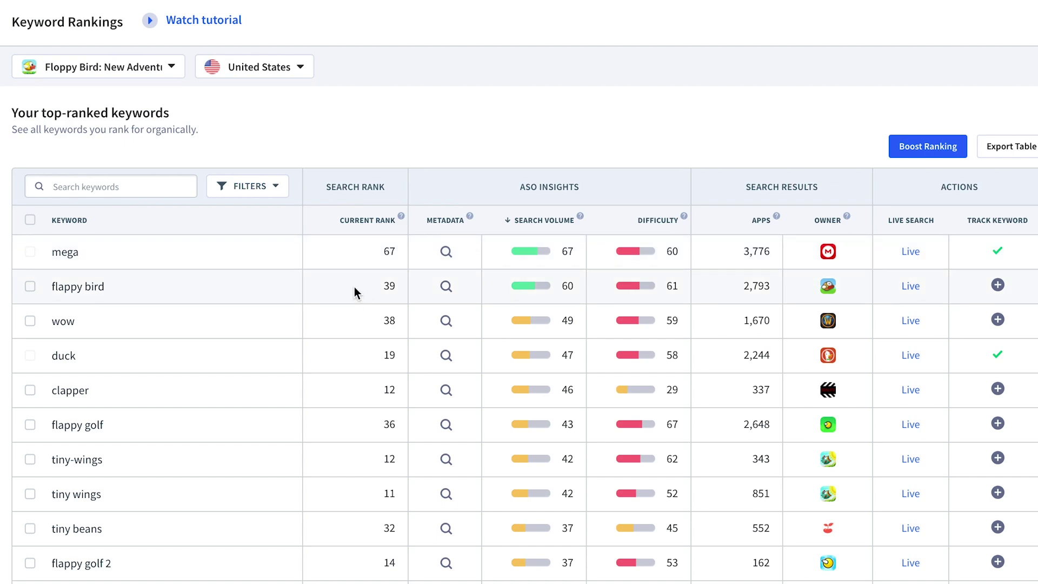
Sort the top-ranked keywords in Keyword Rankings by search volume in descending order
{"action": "left_click", "coordinate": [546, 221]}
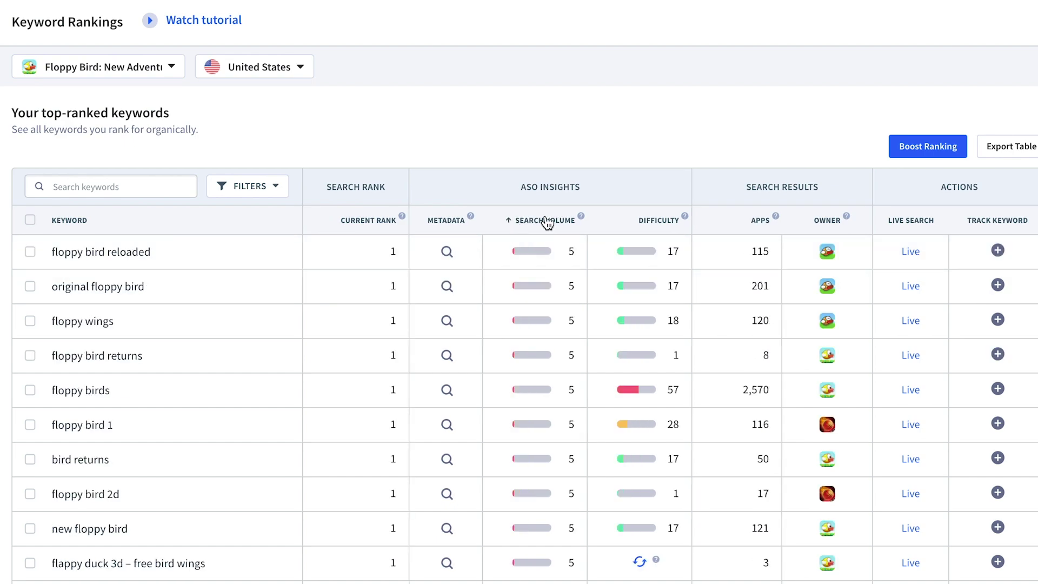
{"action": "left_click", "coordinate": [546, 220]}
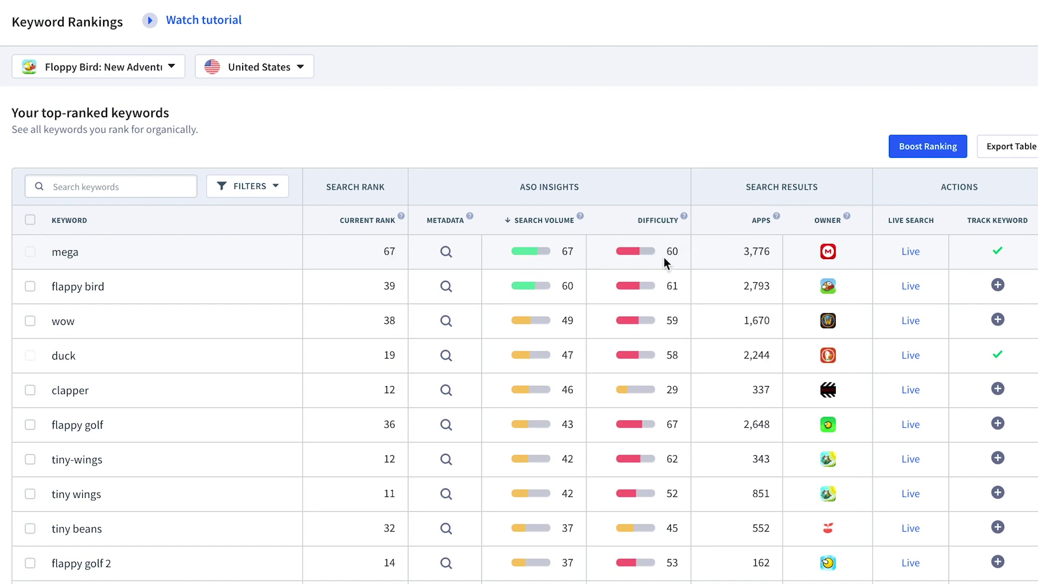
Search the Keyword Finder's autocomplete suggestions for "mega" in the United States Apple App Store
{"action": "left_click", "coordinate": [140, 79]}
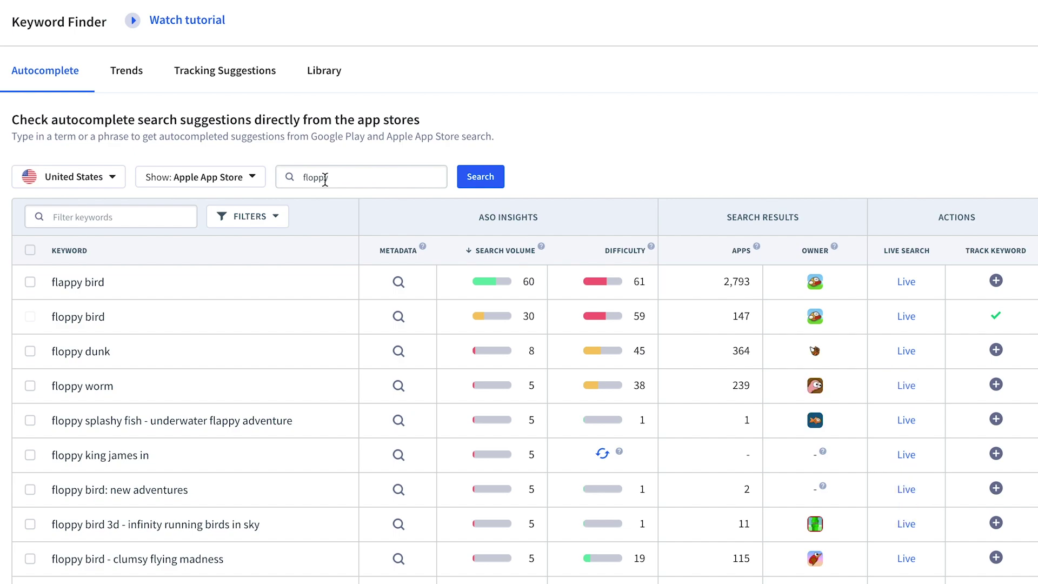
{"action": "double_click", "coordinate": [325, 179]}
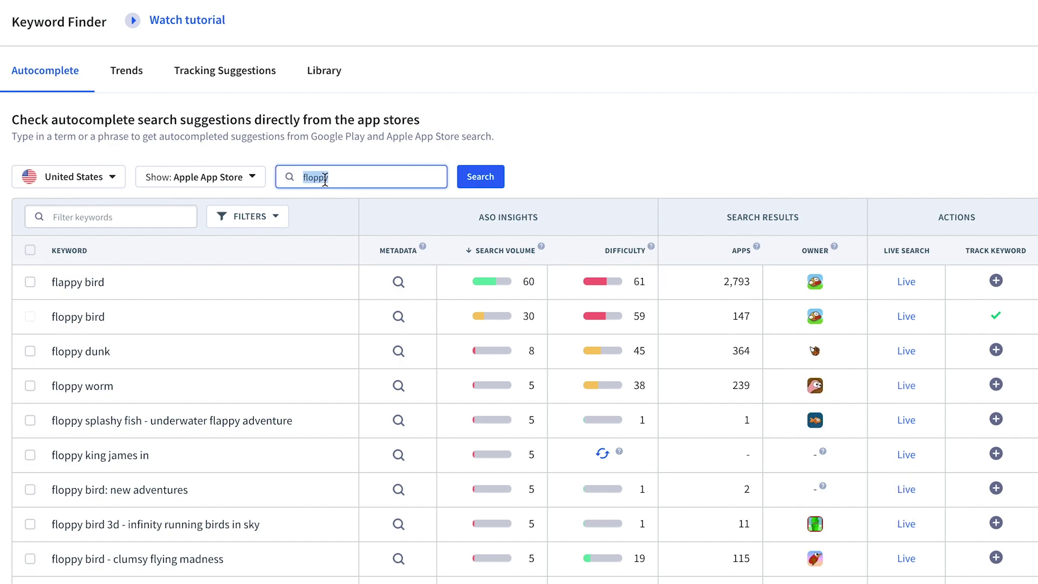
{"action": "type", "text": "mega"}
{"action": "left_click", "coordinate": [487, 174]}
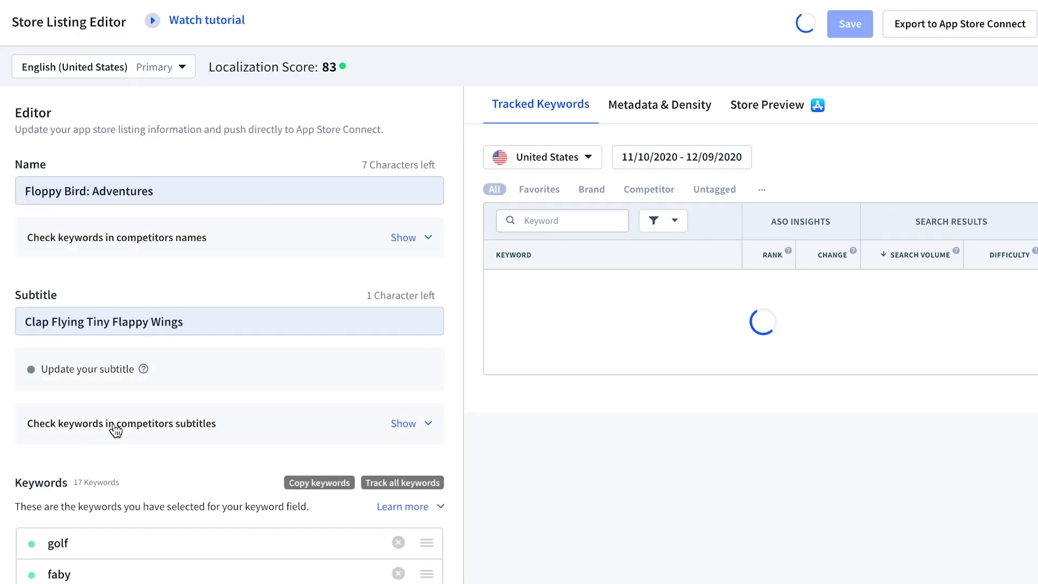
Add the keyword "mega" to the listing's keyword field in the Store Listing Editor and save the changes
{"action": "scroll", "coordinate": [115, 431], "scroll_direction": "down", "scroll_amount": 10}
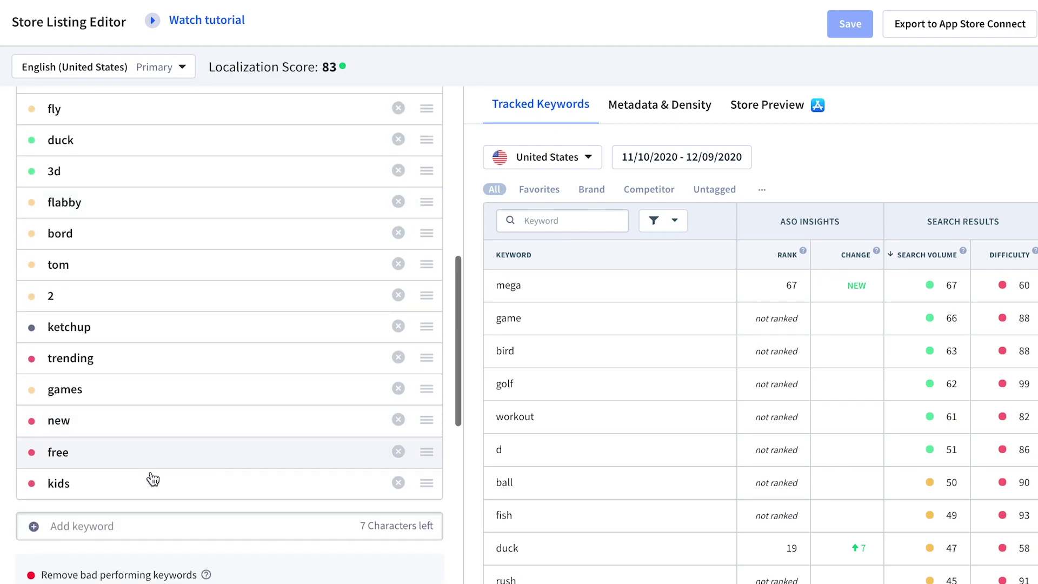
{"action": "left_click", "coordinate": [225, 532]}
{"action": "type", "text": "m"}
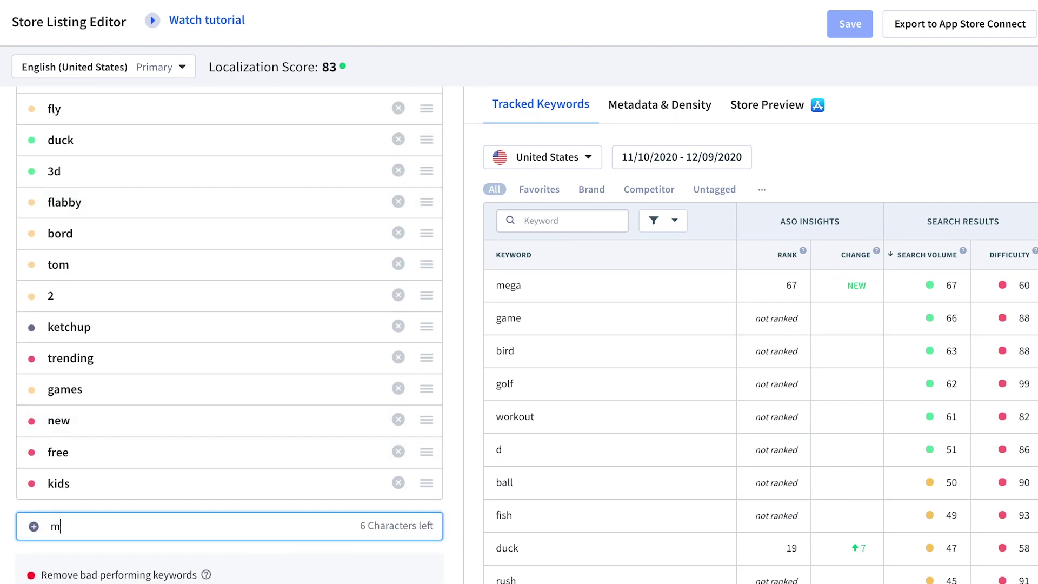
{"action": "type", "text": "ega"}
{"action": "key", "text": "Return"}
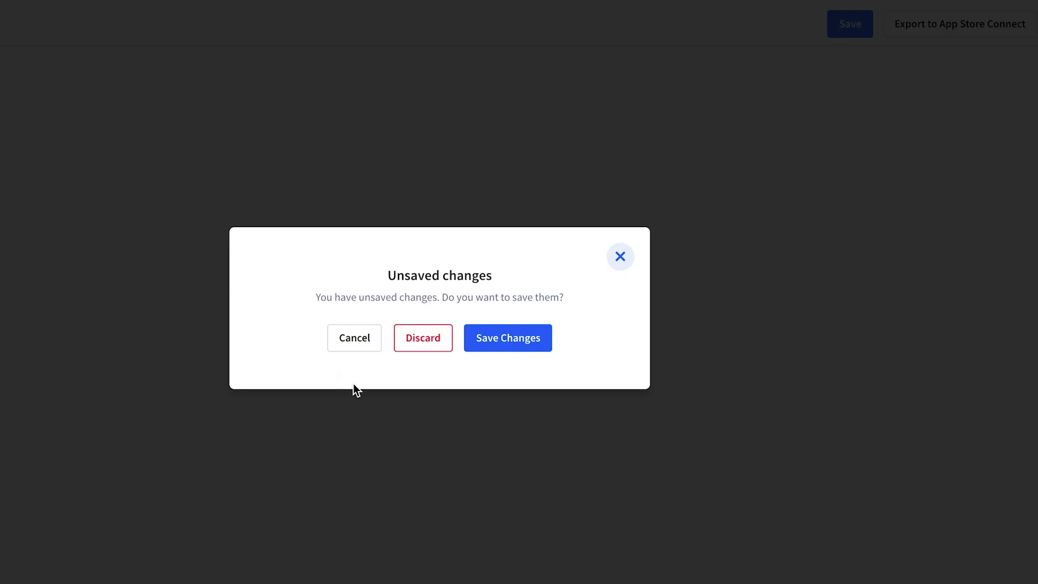
{"action": "left_click", "coordinate": [503, 338]}
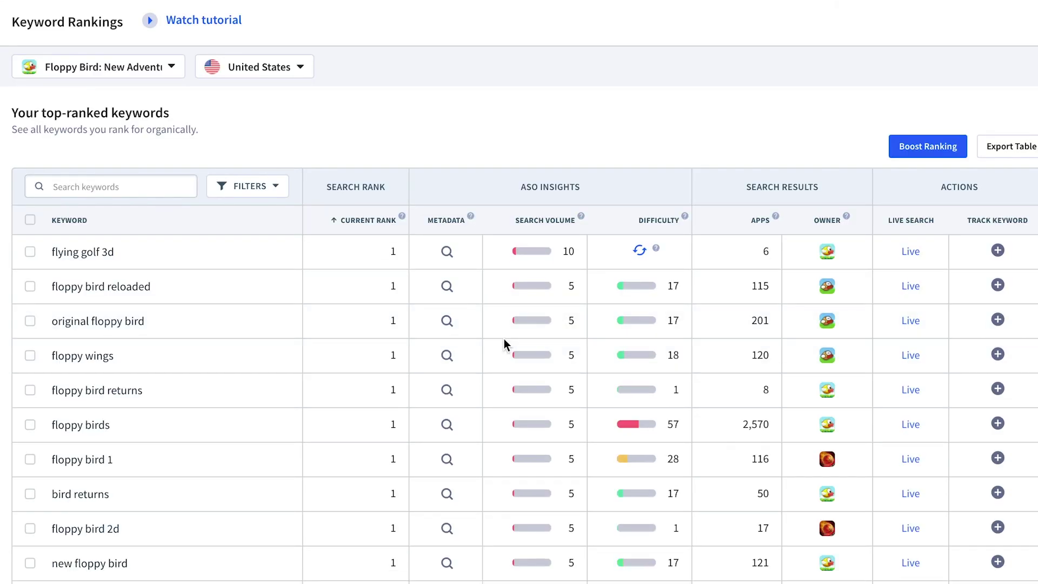
Order the Keyword Rankings table from highest to lowest search volume and browse the keywords the app ranks for
{"action": "scroll", "coordinate": [413, 360], "scroll_direction": "down", "scroll_amount": 1}
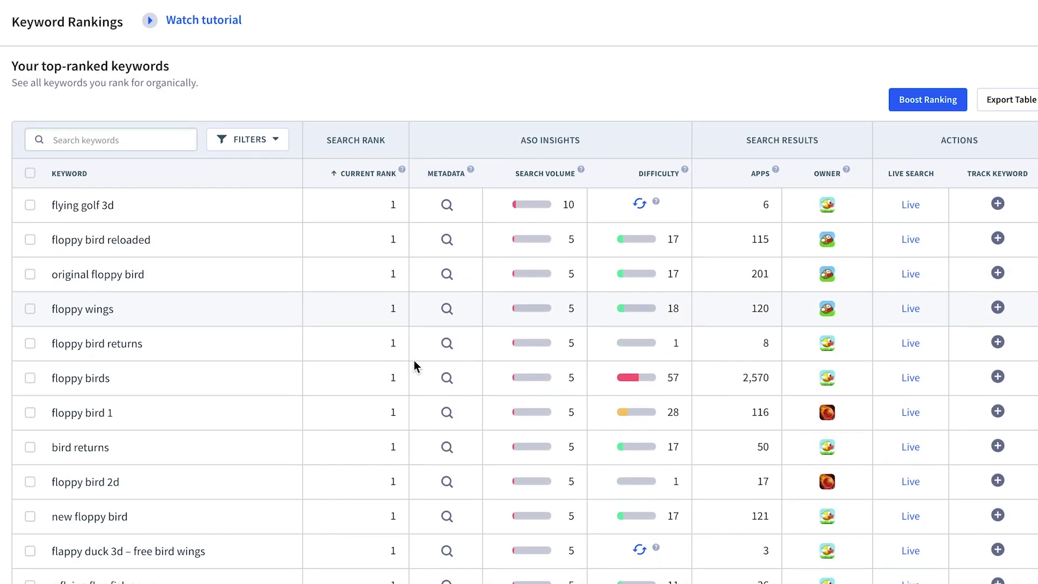
{"action": "scroll", "coordinate": [405, 313], "scroll_direction": "up", "scroll_amount": 1}
{"action": "left_click", "coordinate": [524, 232]}
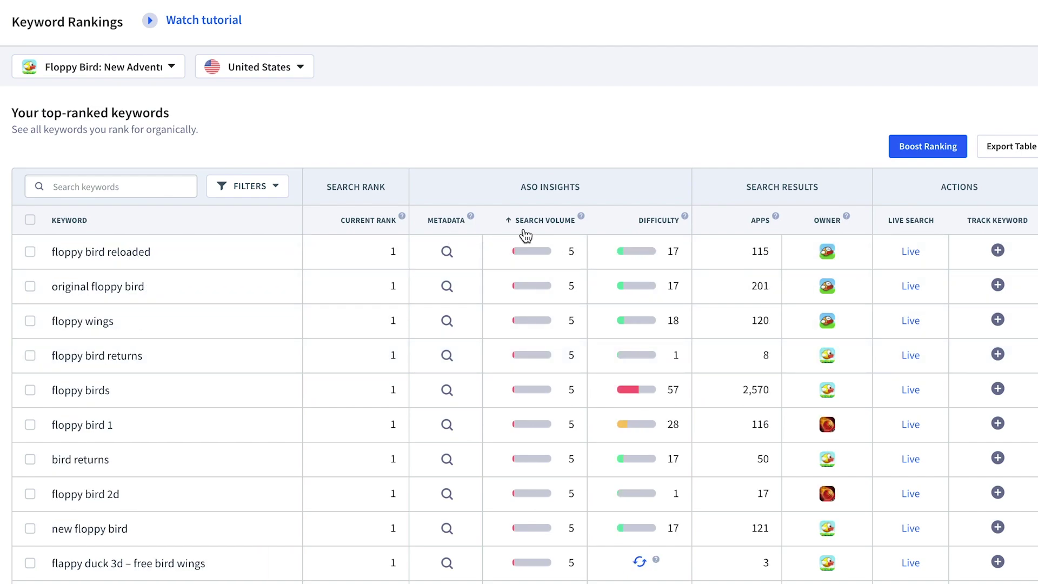
{"action": "left_click", "coordinate": [510, 227]}
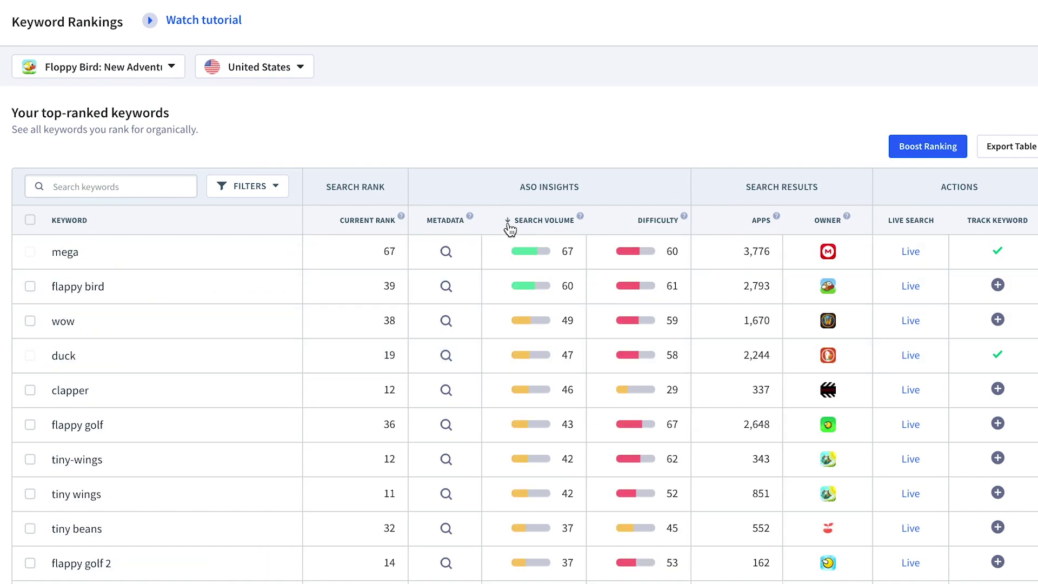
{"action": "scroll", "coordinate": [411, 394], "scroll_direction": "down", "scroll_amount": 3}
{"action": "scroll", "coordinate": [411, 394], "scroll_direction": "down", "scroll_amount": 1}
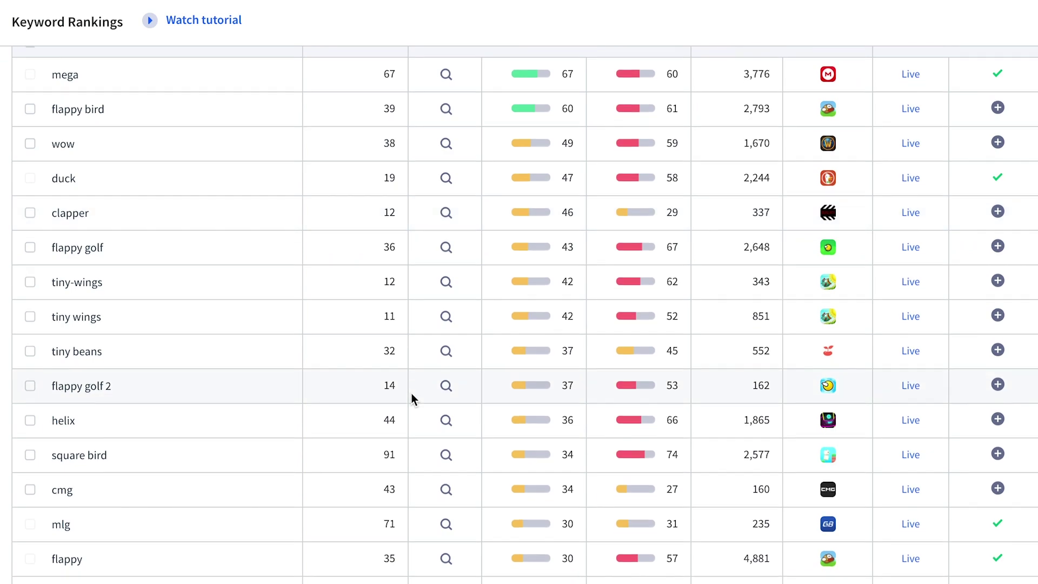